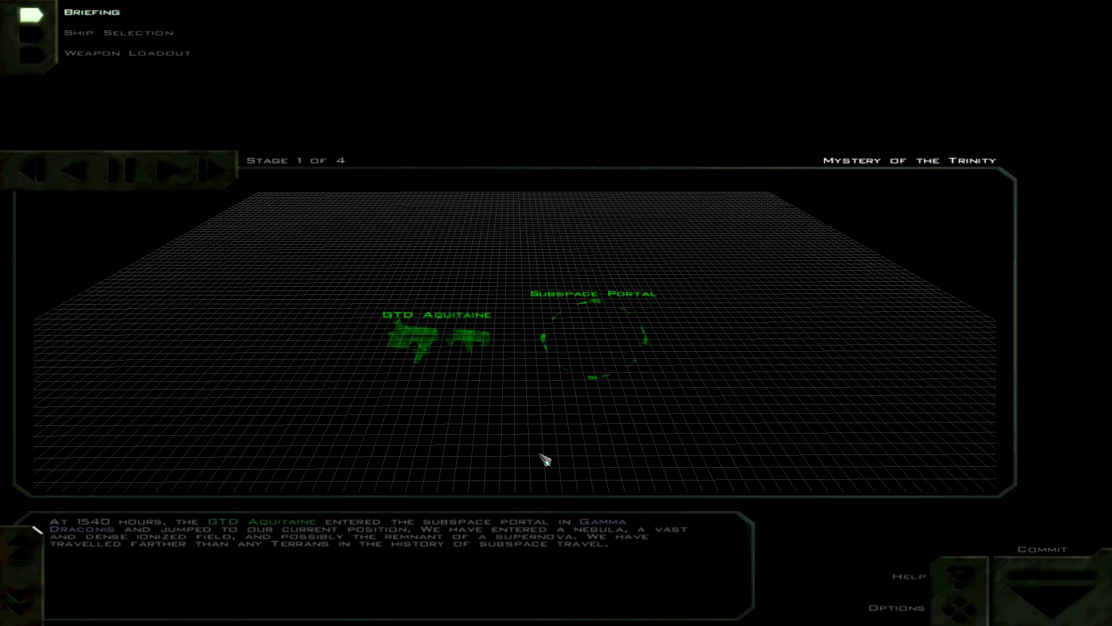
Step: Advance the mission briefing to its next stage
{"action": "key", "text": "Right"}
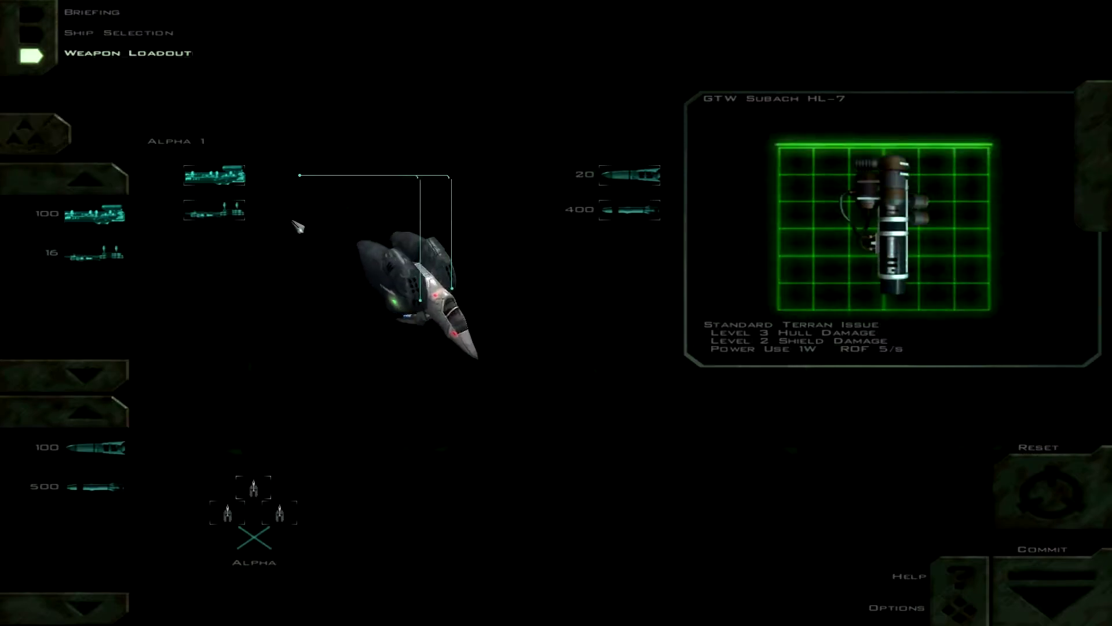
Step: Commit the Weapon Loadout to launch into the nebula cockpit view
{"action": "left_click", "coordinate": [1088, 603]}
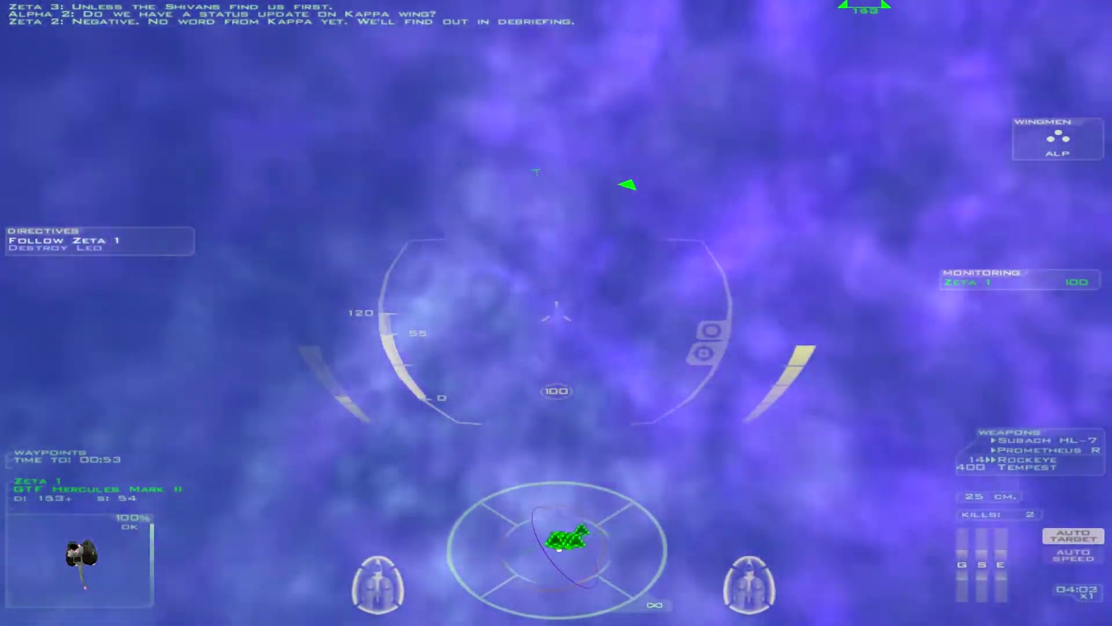
Step: Target the Manticore Aries 3 and fire lasers at it until destroyed
{"action": "key", "text": "h"}
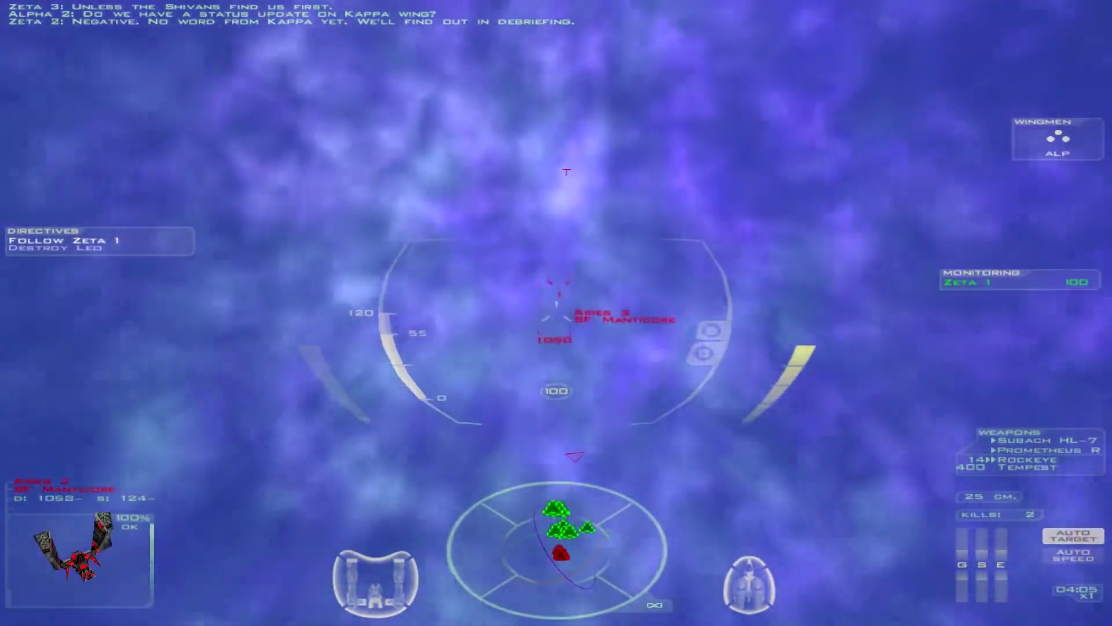
{"action": "key", "text": "ctrl"}
{"action": "key", "text": "ctrl"}
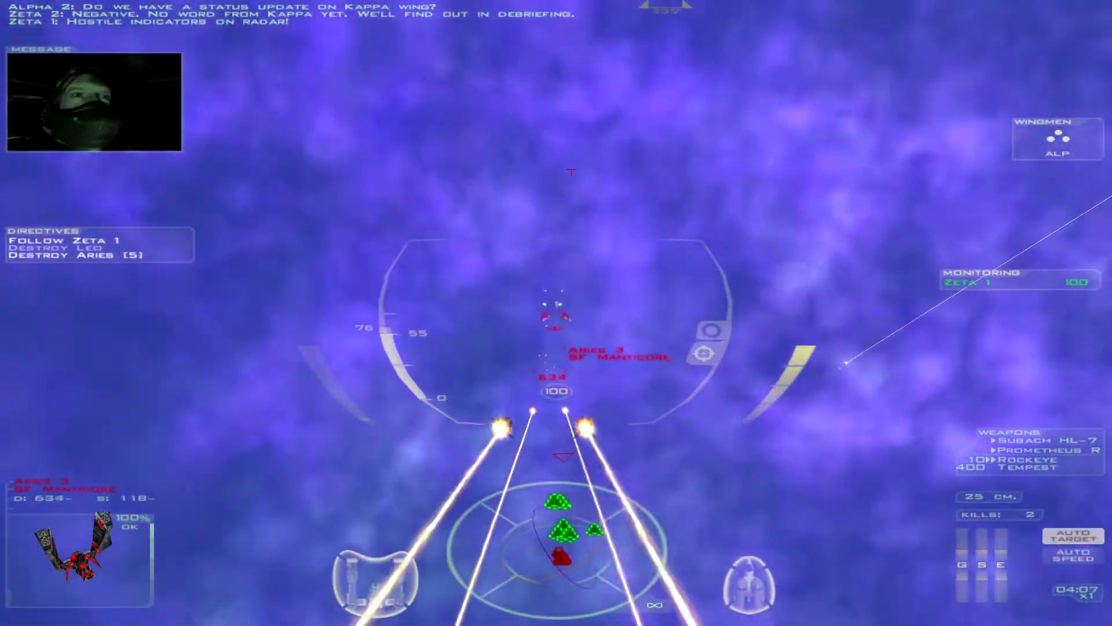
{"action": "key", "text": "ctrl"}
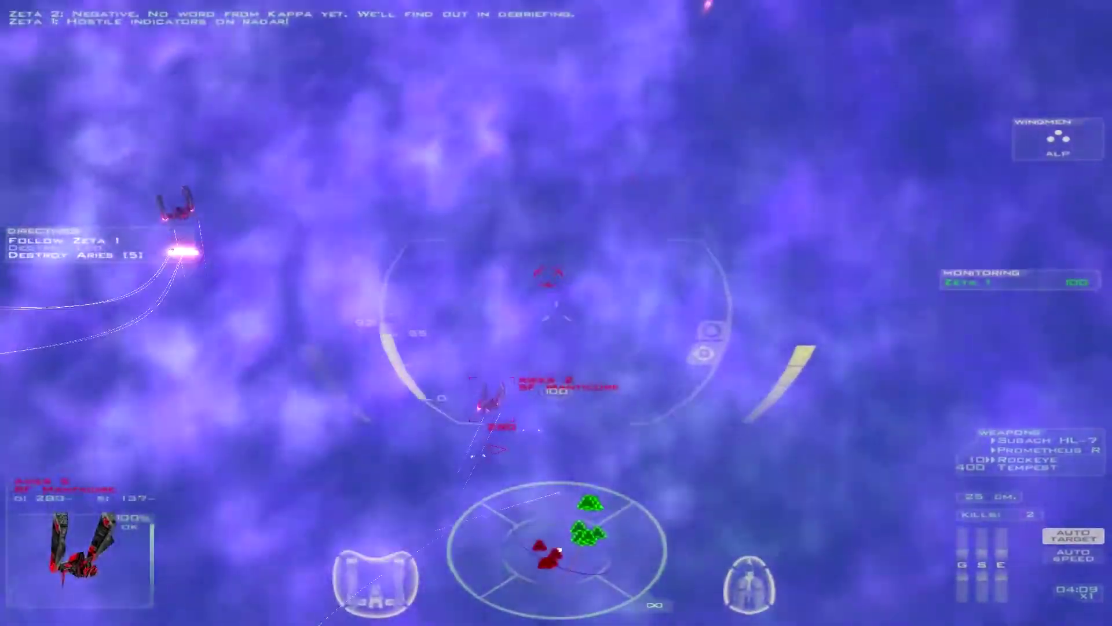
{"action": "key", "text": "ctrl"}
{"action": "key", "text": "ctrl"}
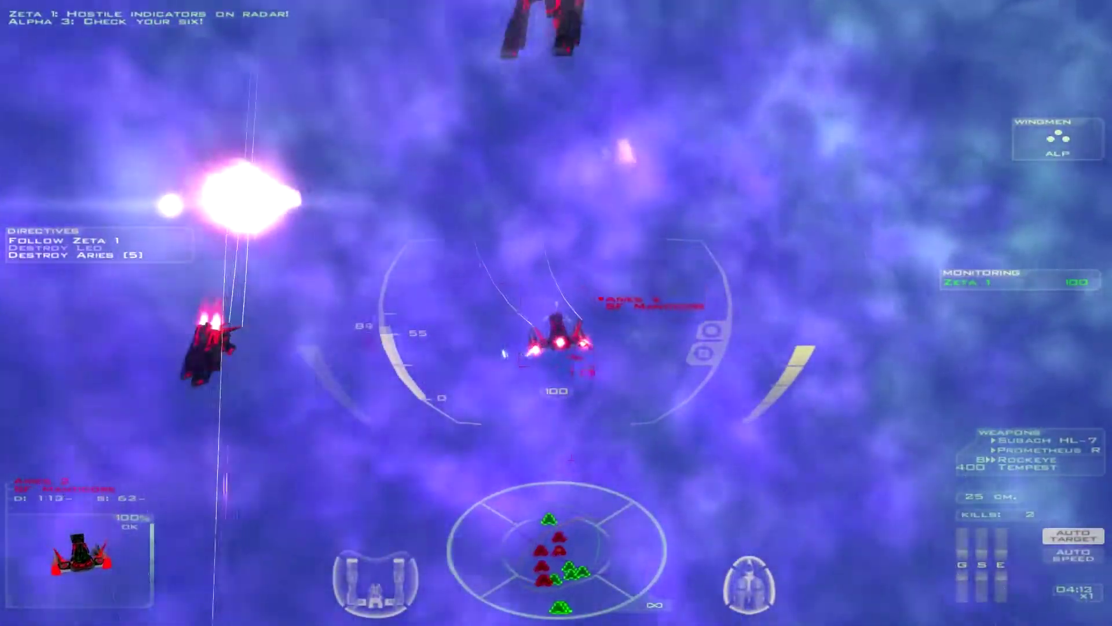
{"action": "key", "text": "ctrl"}
{"action": "key", "text": "ctrl"}
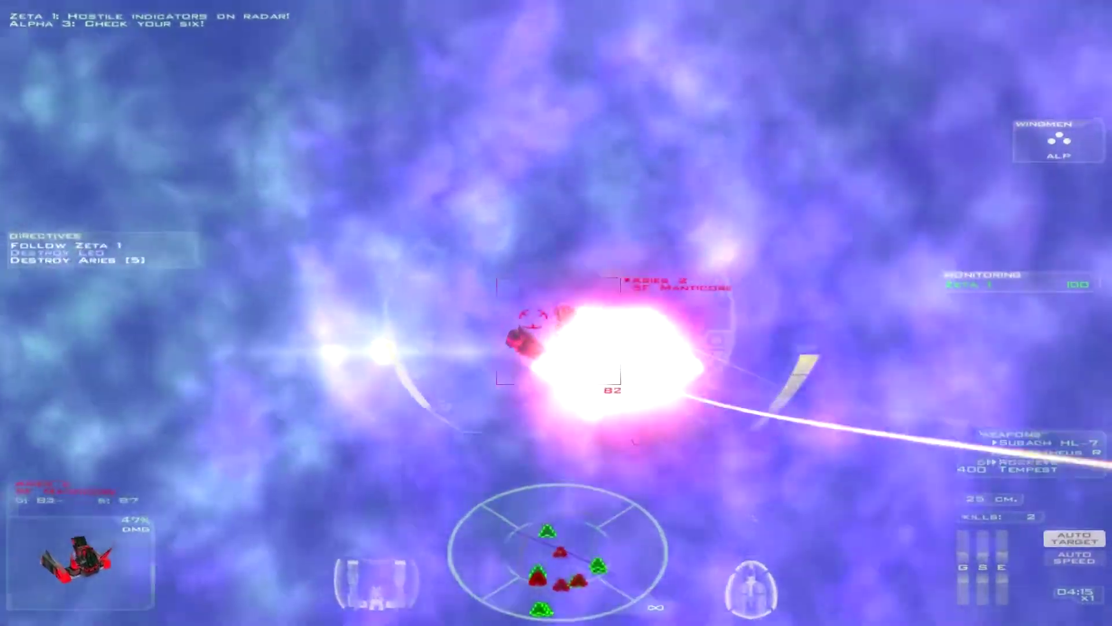
{"action": "key", "text": "ctrl"}
{"action": "key", "text": "ctrl"}
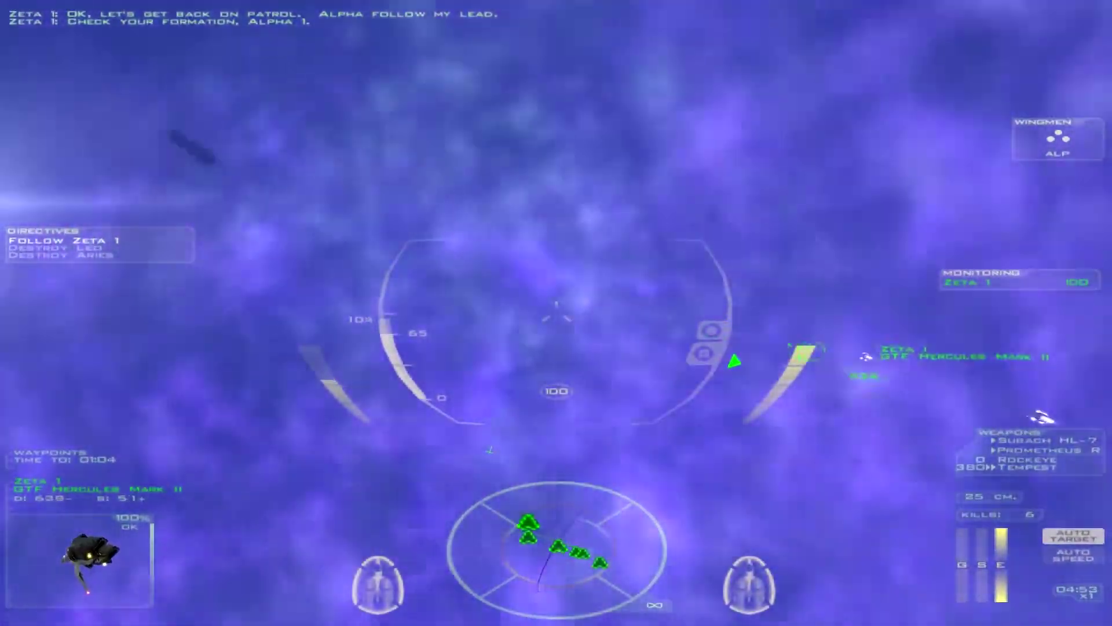
Step: Cycle targets from the debris and Zeta 1 to lock onto the GTC Fenris Trinity
{"action": "key", "text": "t"}
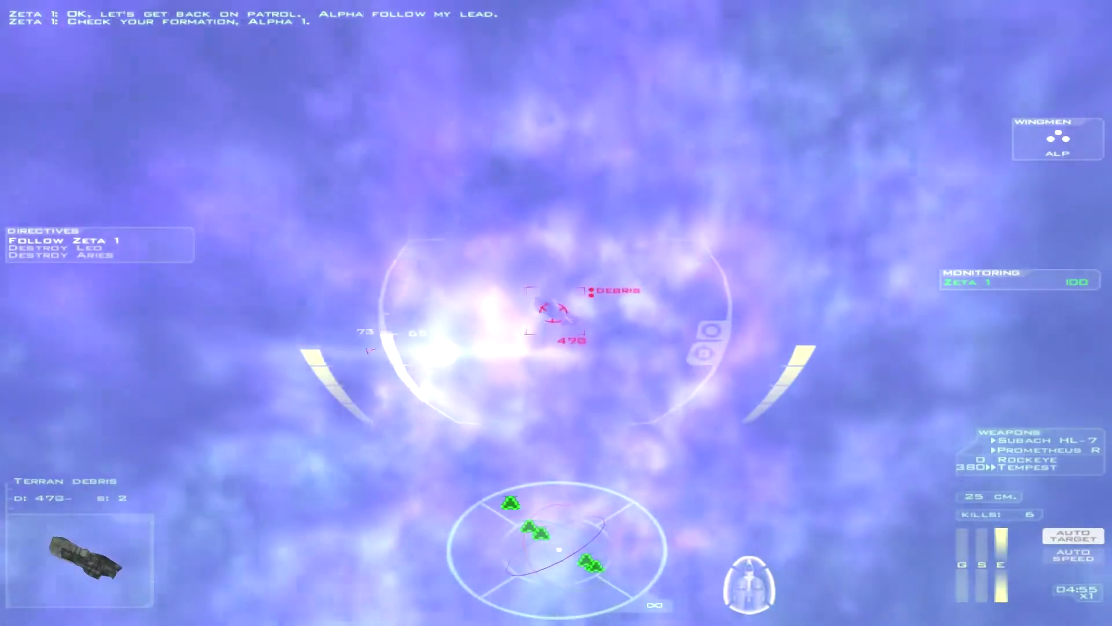
{"action": "key", "text": "t"}
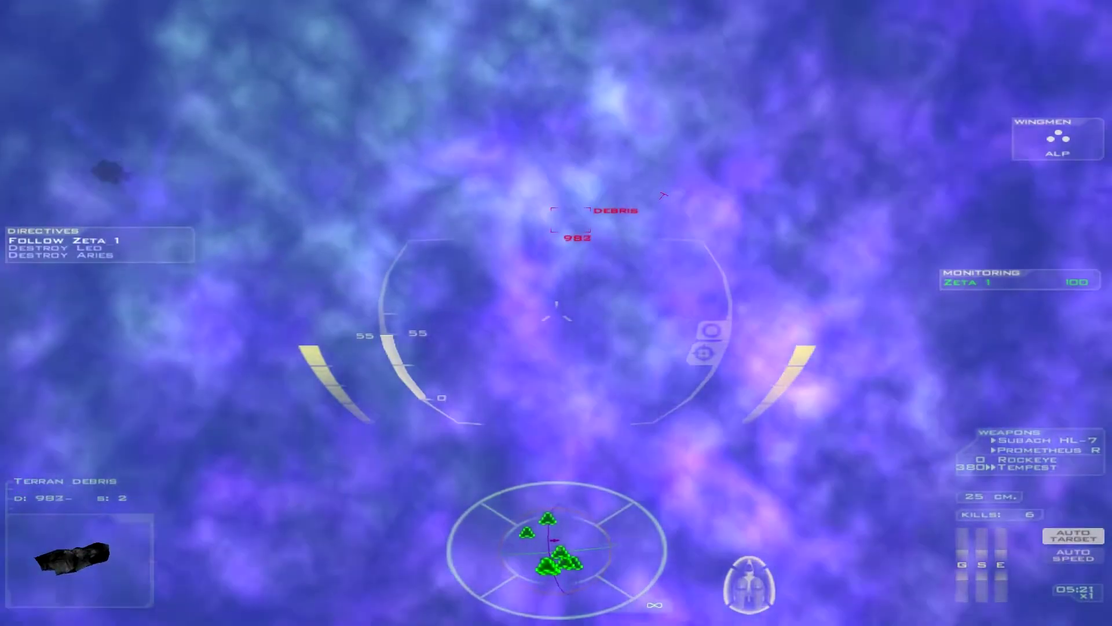
{"action": "key", "text": "t"}
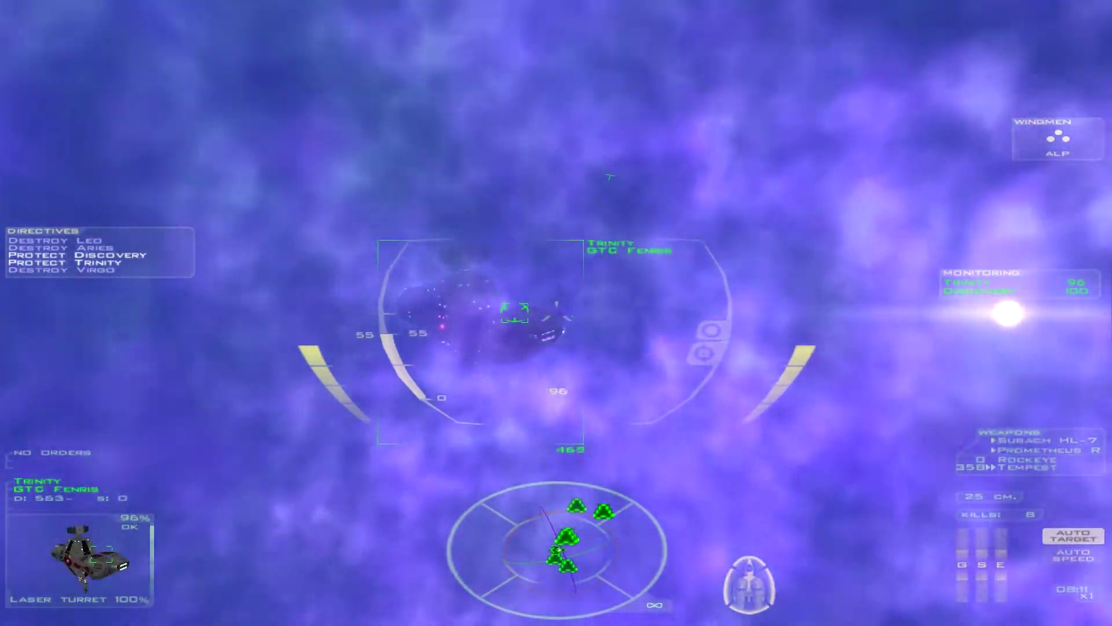
Step: Target the Discovery docking with the Trinity, then turn away to watch for hostiles
{"action": "key", "text": "t"}
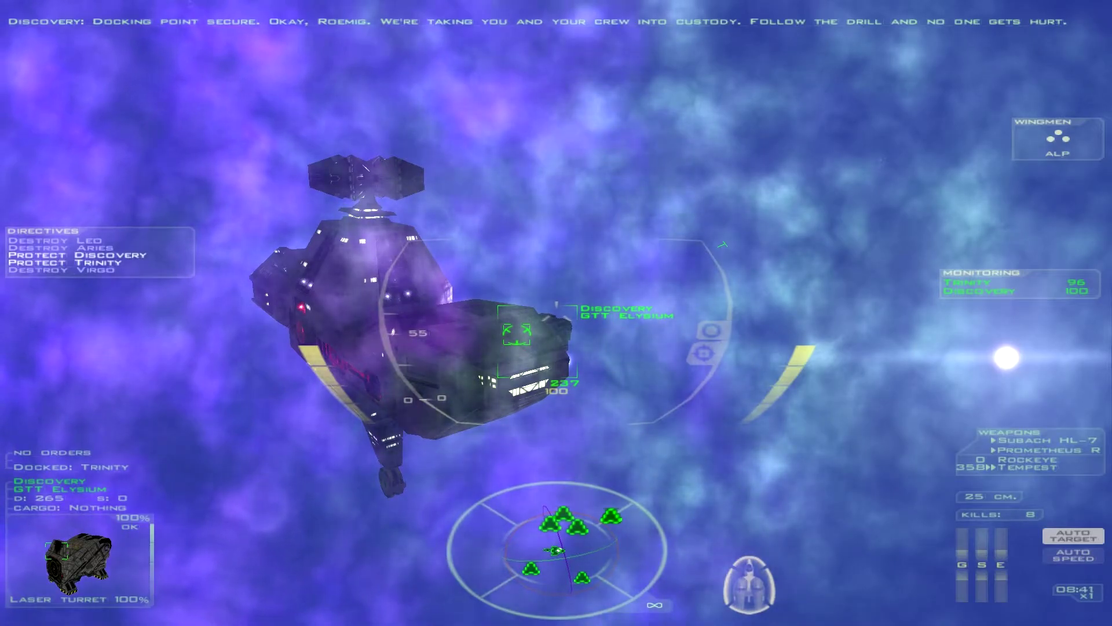
{"action": "key", "text": "KP_8"}
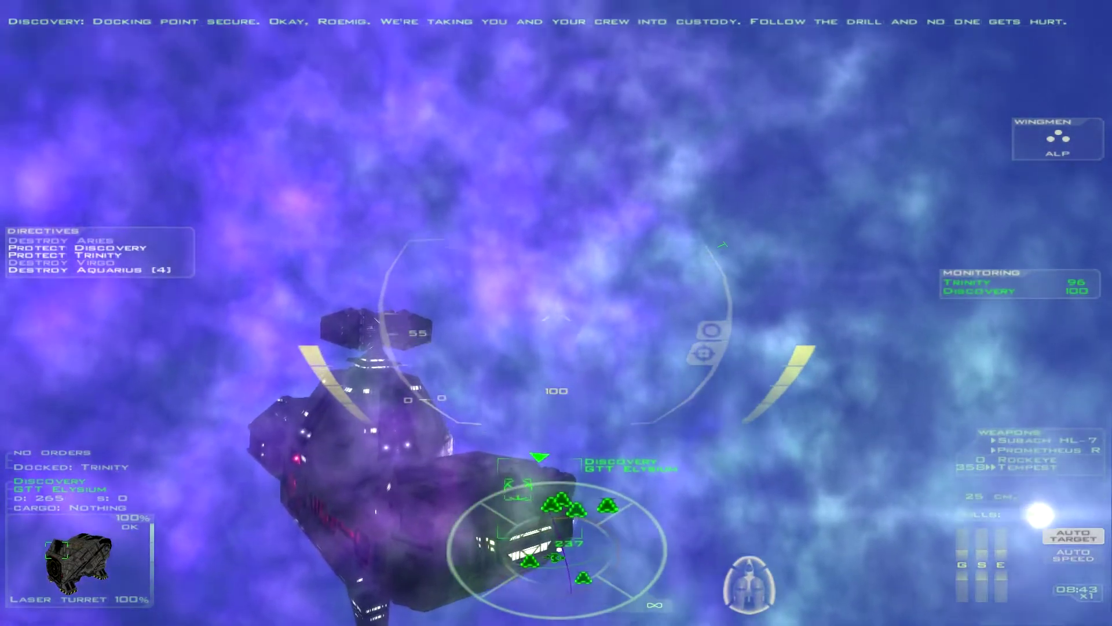
{"action": "key", "text": "KP_6"}
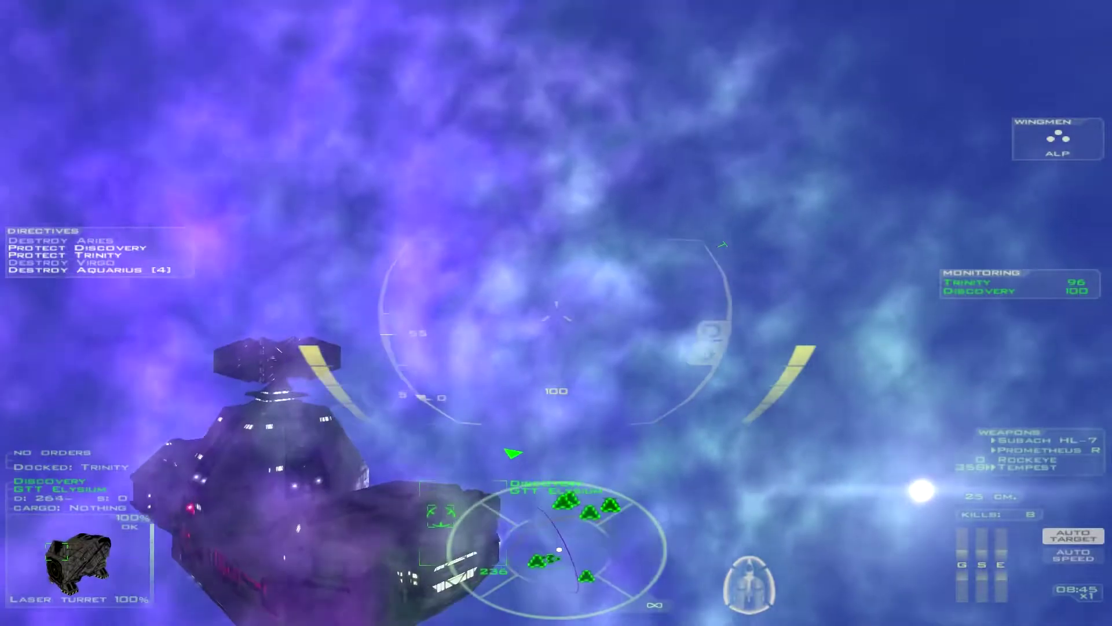
Step: Swing back toward the docked capital ships and target the Shivan fighter Aquarius 1
{"action": "key", "text": "KP_4"}
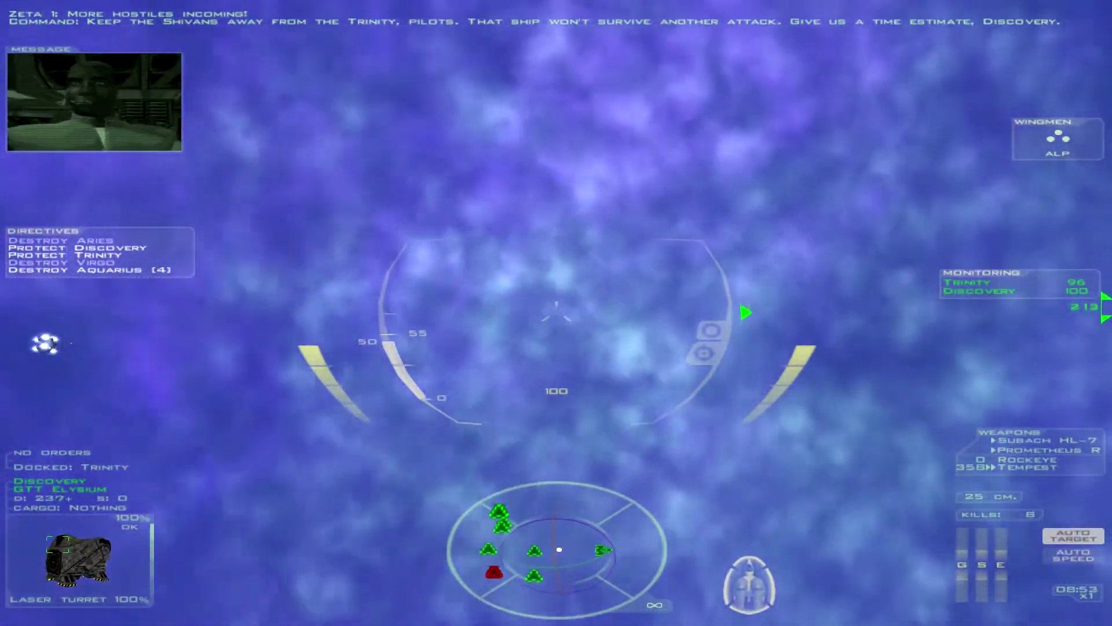
{"action": "key", "text": "t"}
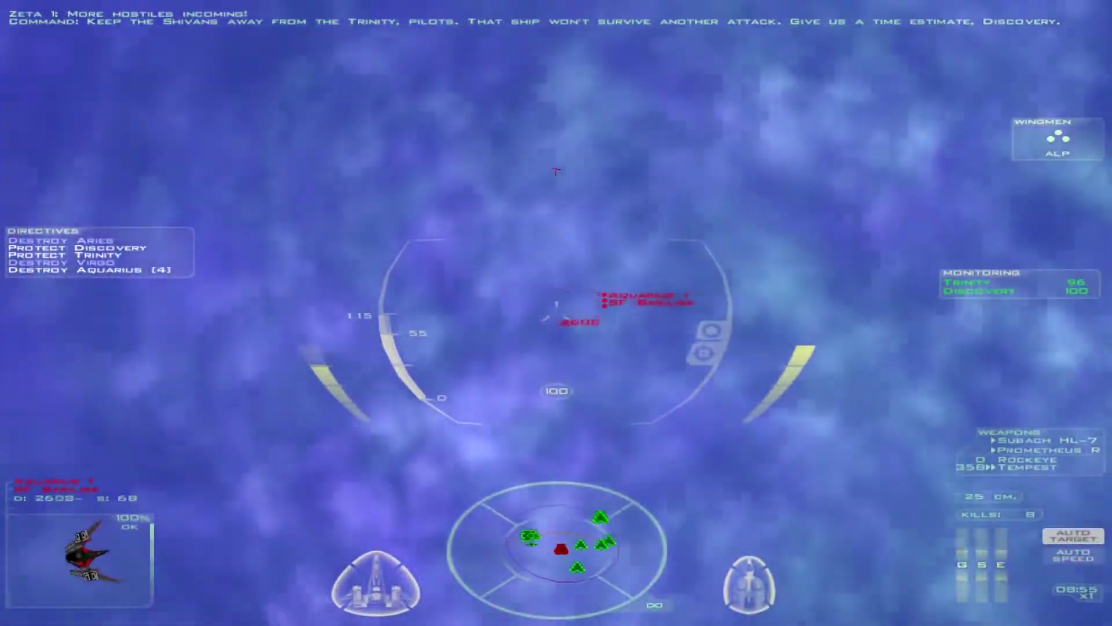